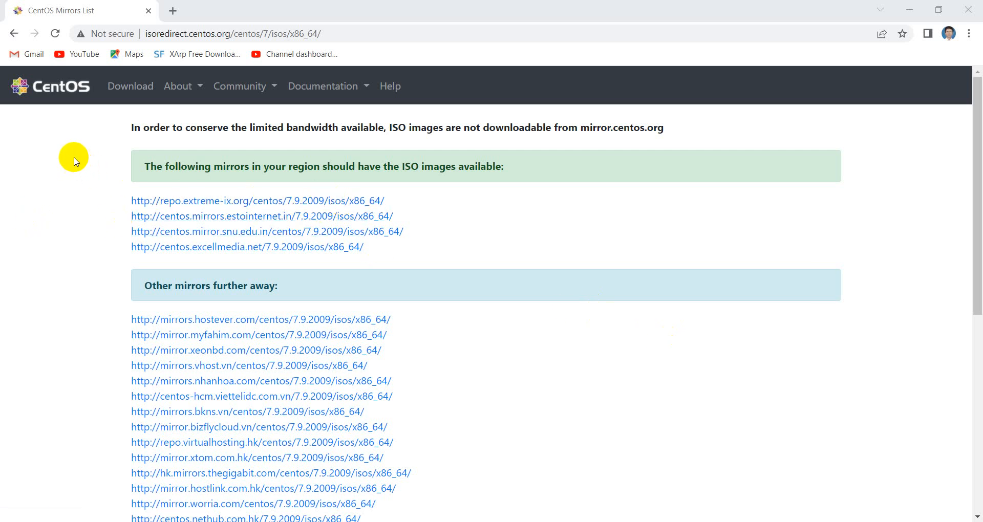
Switch to VMware Workstation and start a new typical virtual machine whose operating system will be installed later
click(909, 10)
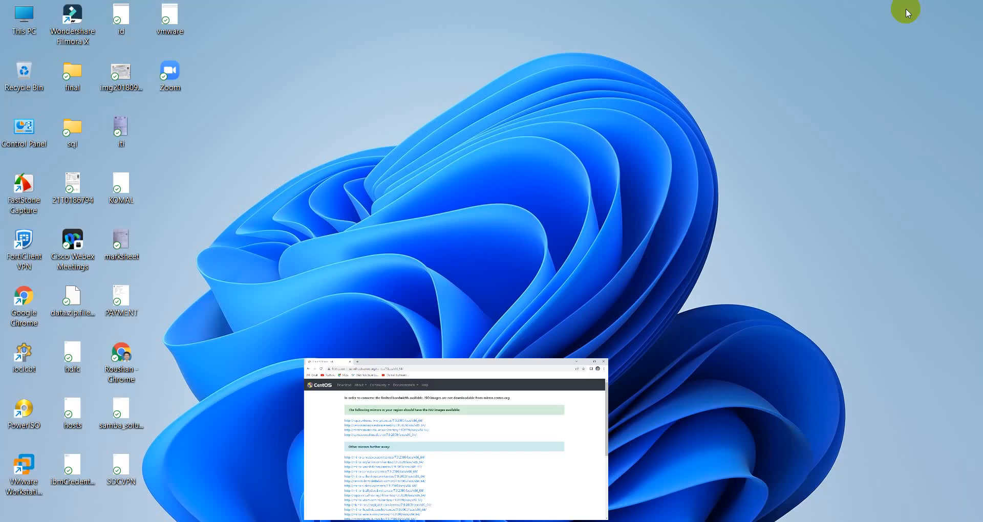
mouse_move(647, 521)
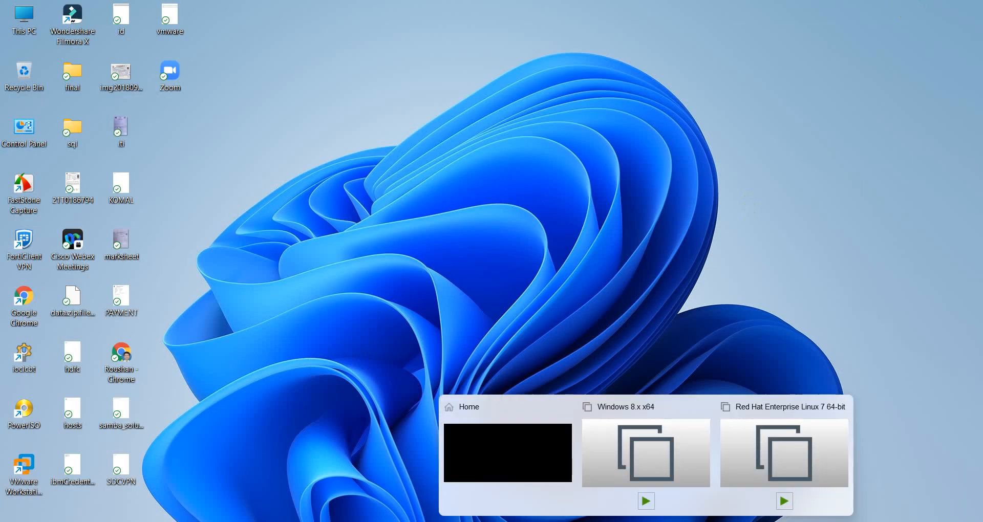
click(535, 449)
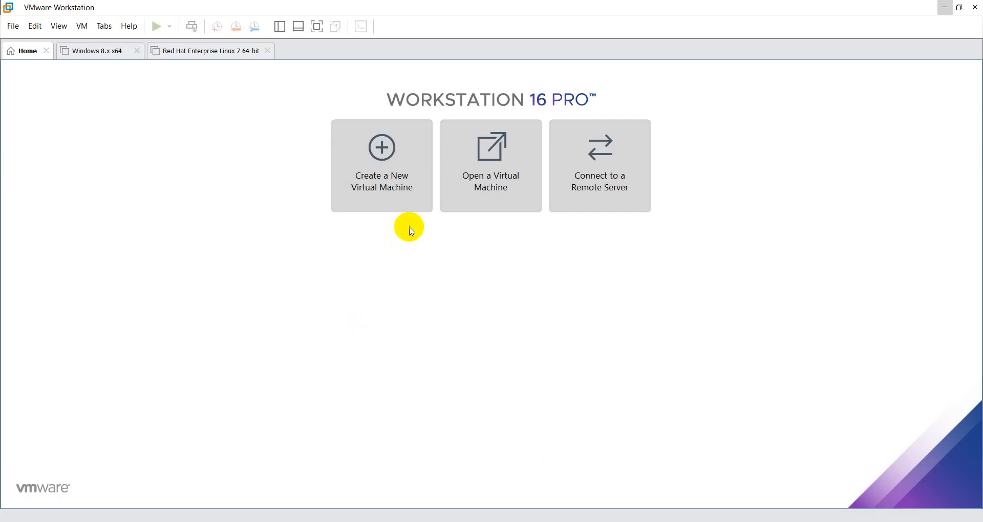
click(377, 149)
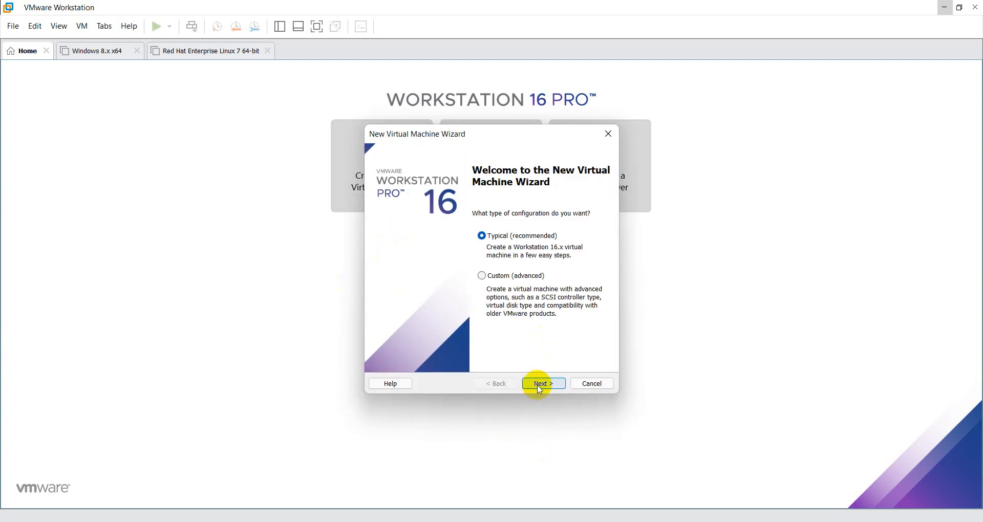
click(539, 386)
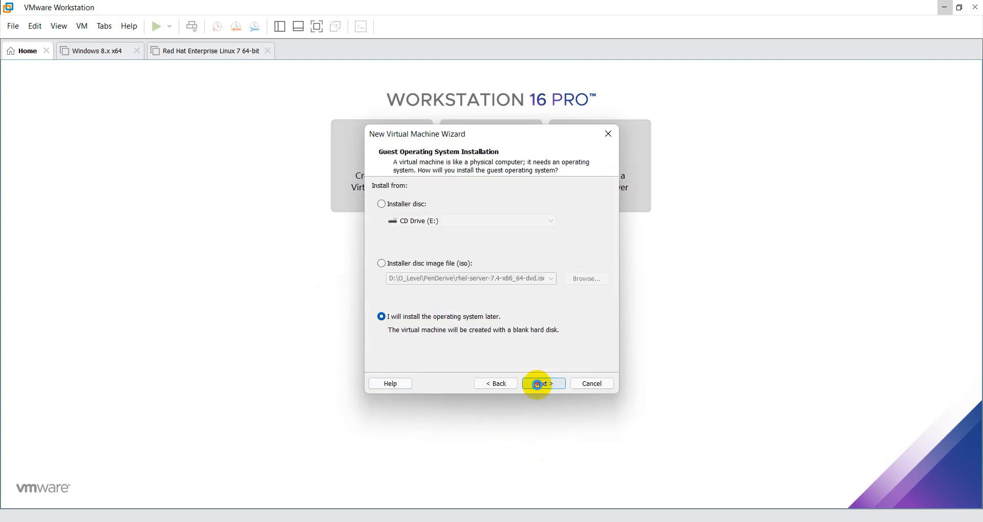
click(540, 385)
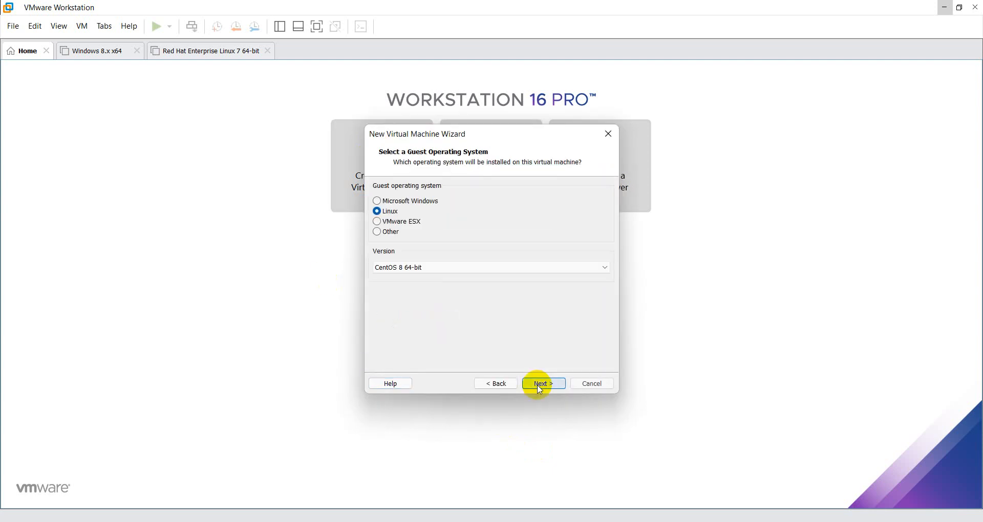
Choose CentOS 7 64-bit as the Linux guest operating system version for the new virtual machine
click(443, 268)
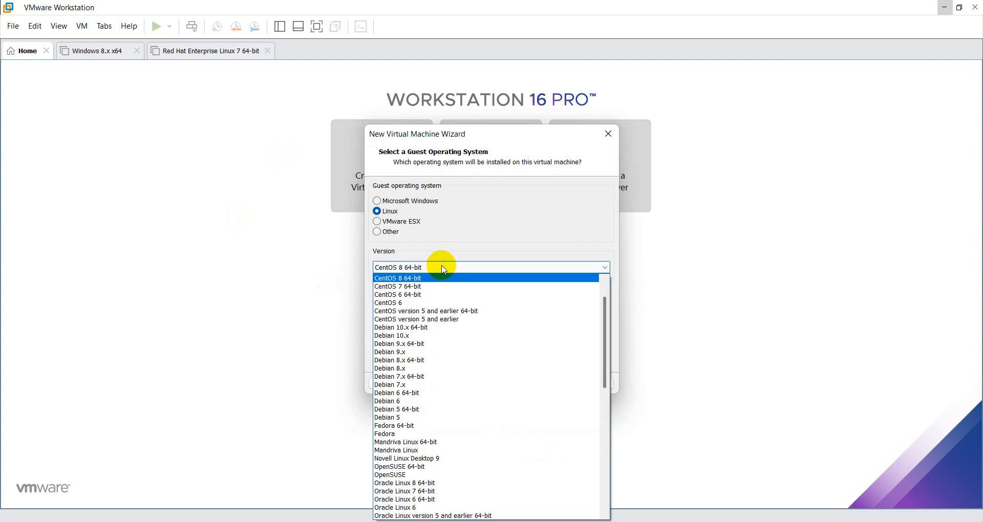
click(422, 287)
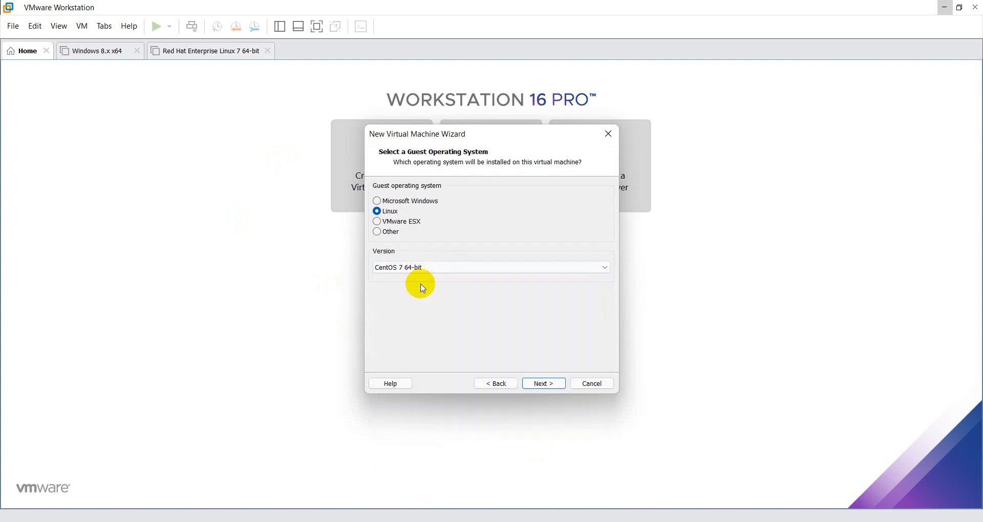
click(539, 384)
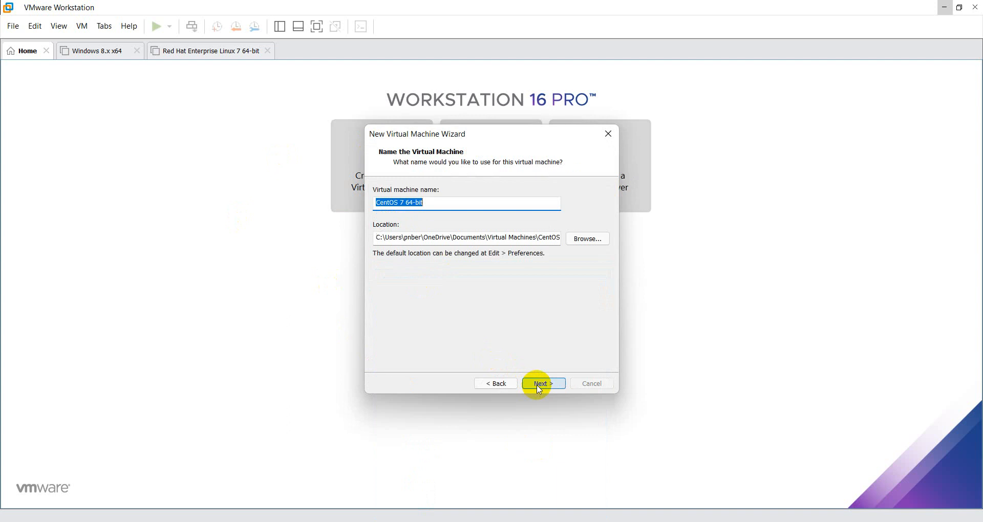
Copy the path of the CentOs folder from File Explorer and set the virtual machine's location to C:\VirtualMachine\CentOs
mouse_move(448, 521)
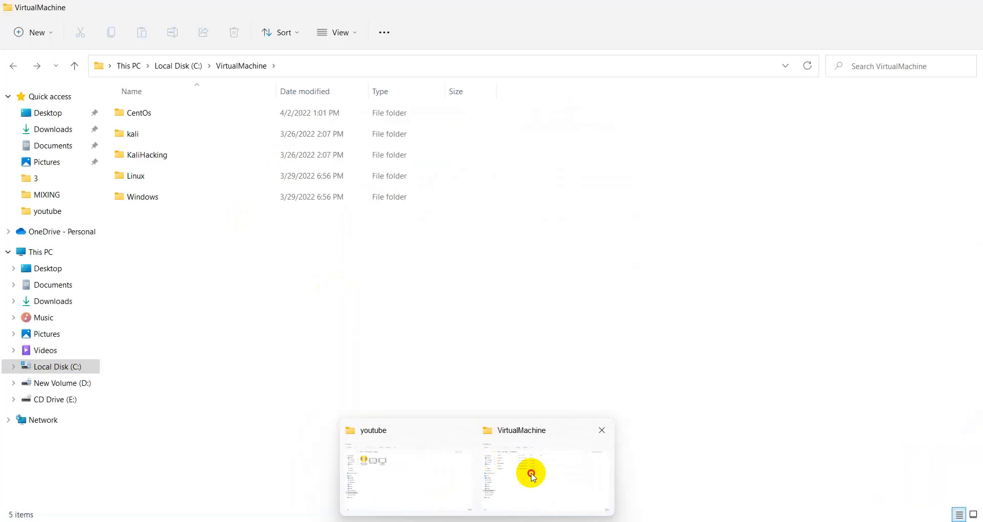
click(530, 472)
double_click(195, 112)
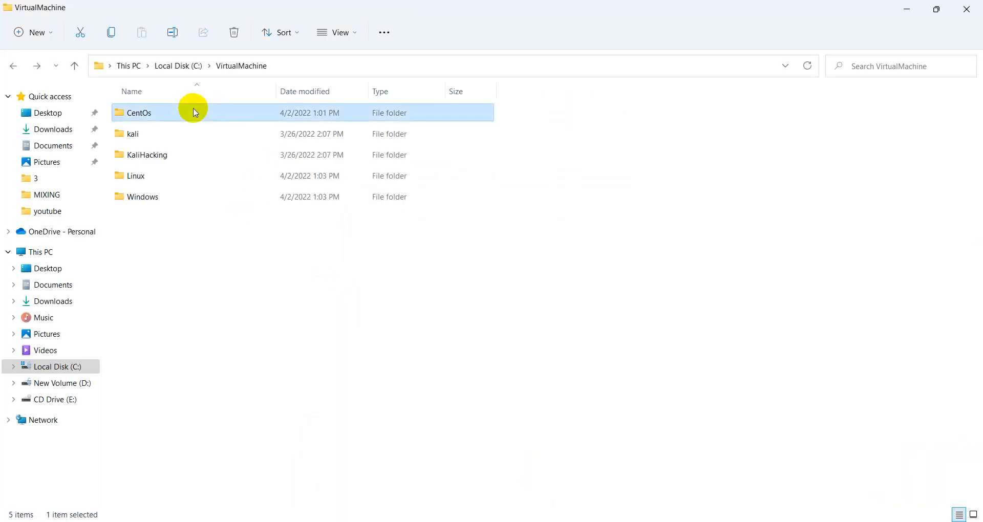
click(328, 68)
key(ctrl+c)
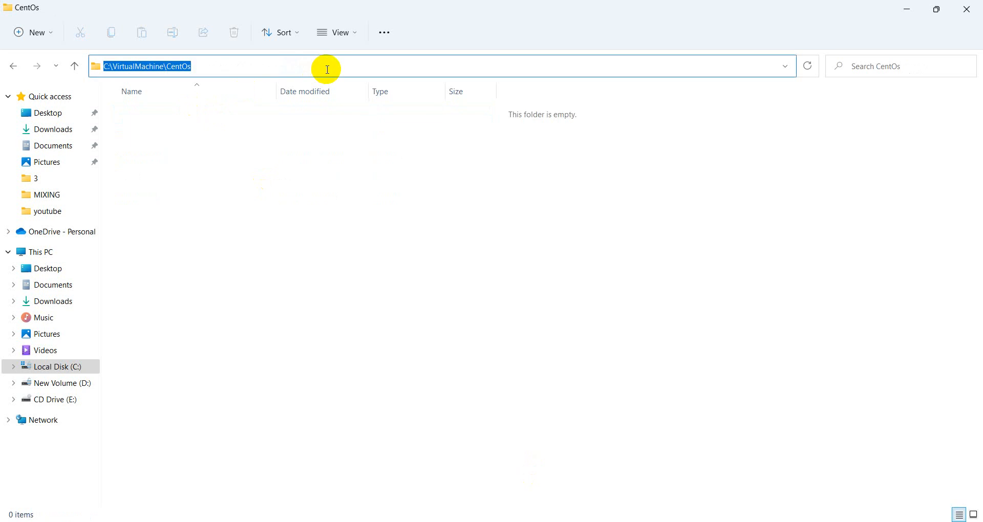
click(907, 9)
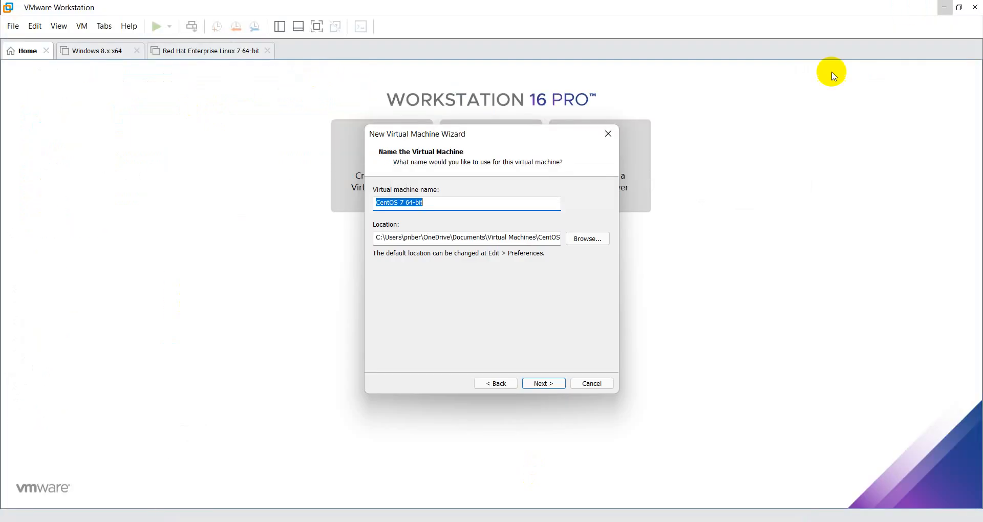
click(503, 239)
key(ctrl+a)
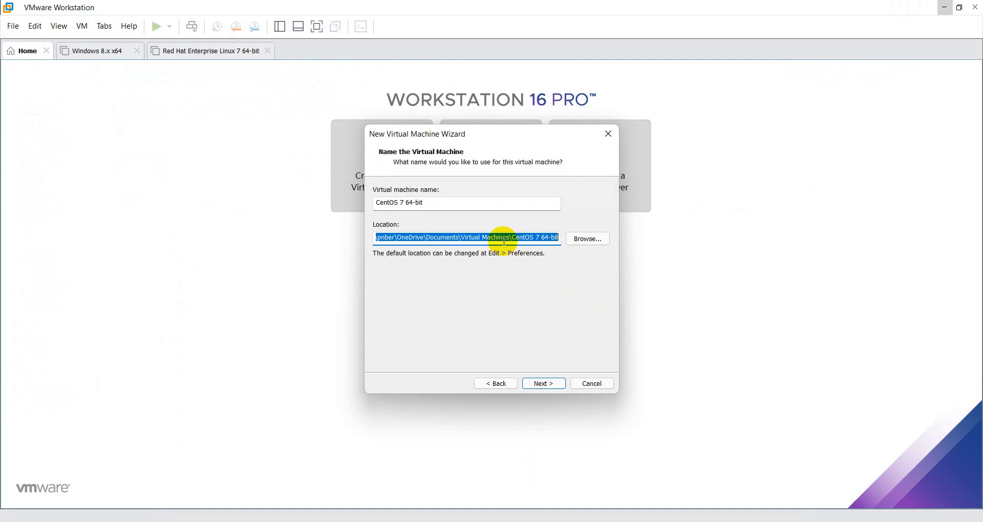
key(ctrl+v)
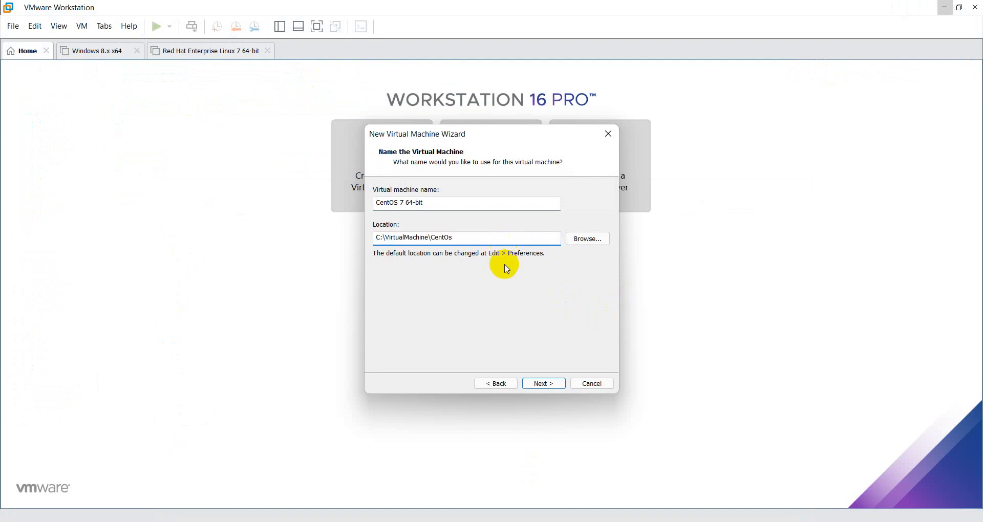
click(541, 385)
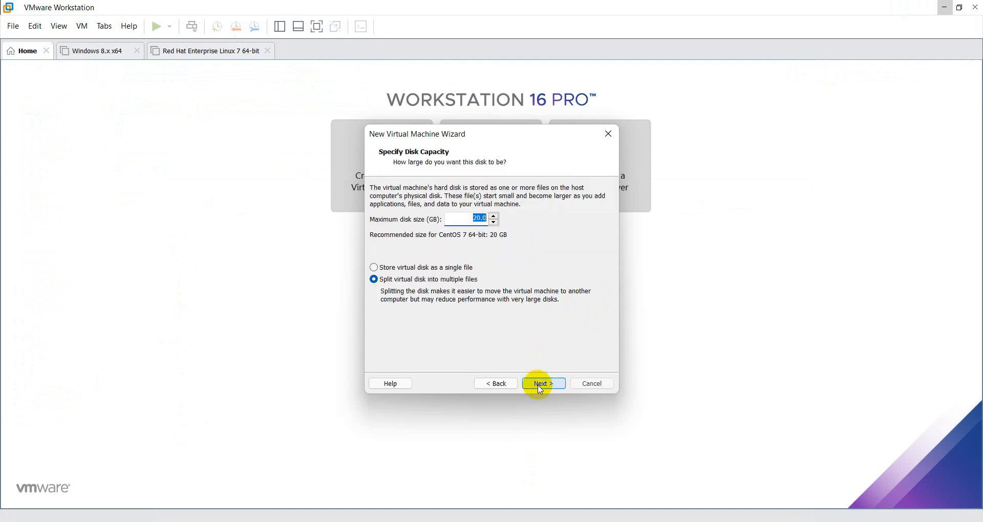
Store the virtual disk as a single file with a maximum disk size of 50 GB
click(391, 267)
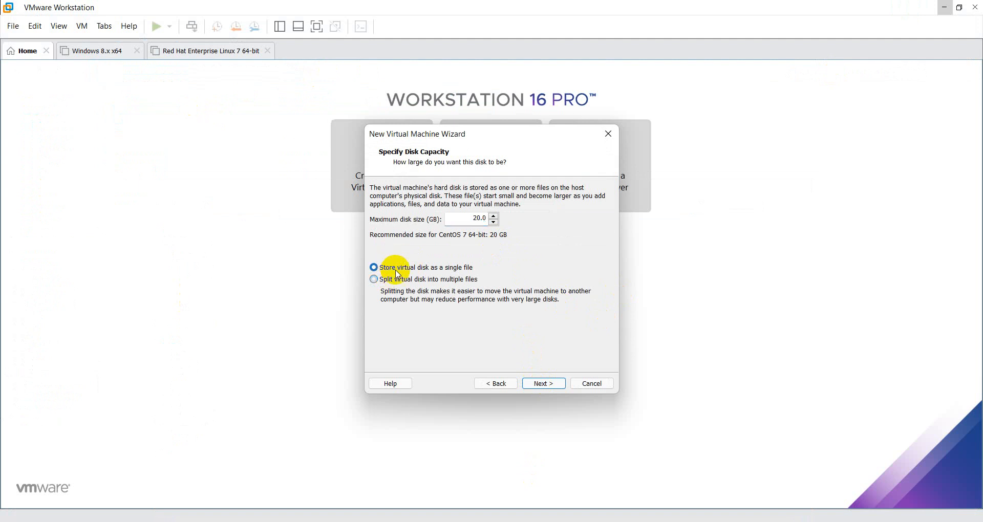
click(478, 219)
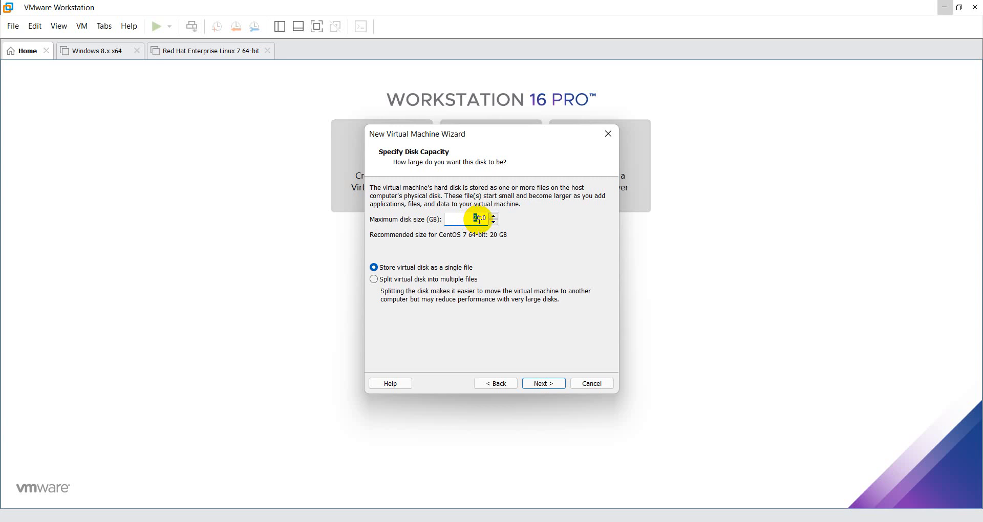
click(479, 219)
key(BackSpace)
text(50)
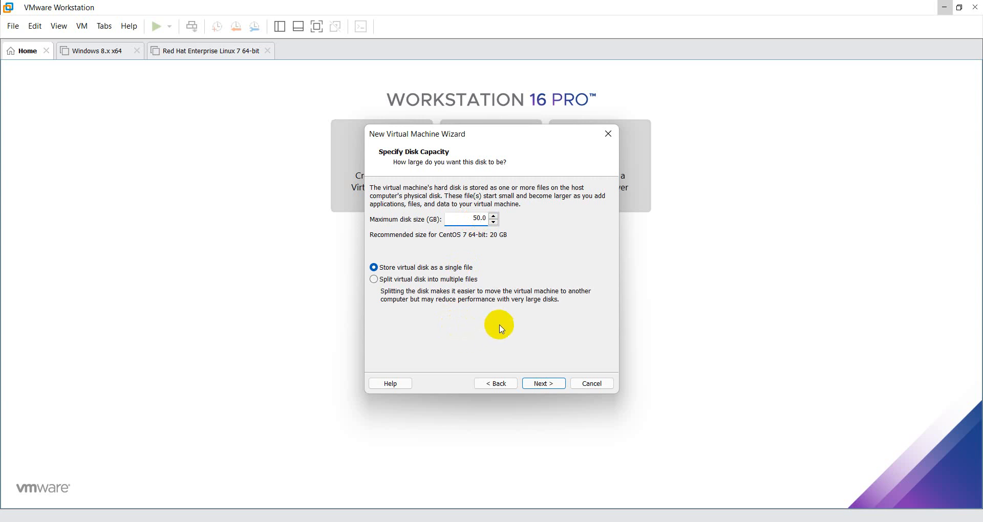
click(487, 218)
text(0)
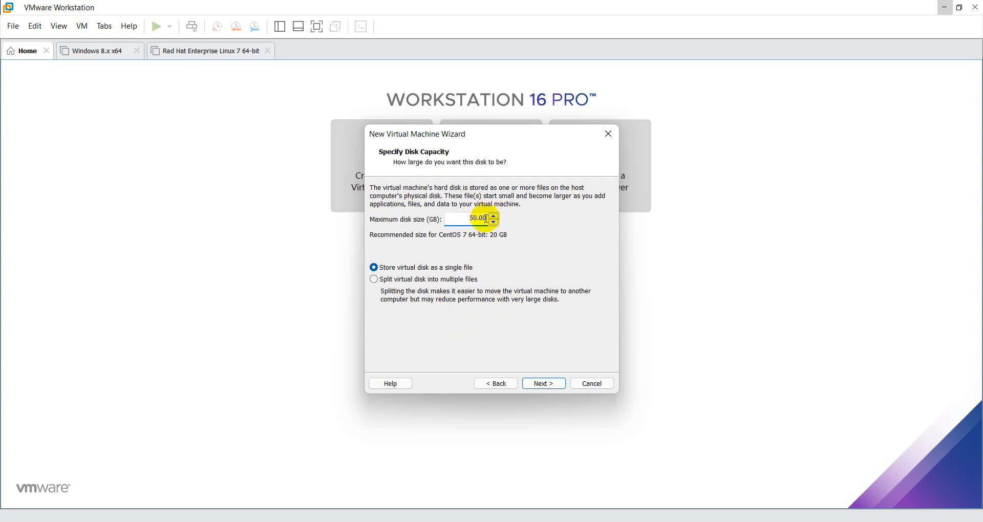
click(544, 385)
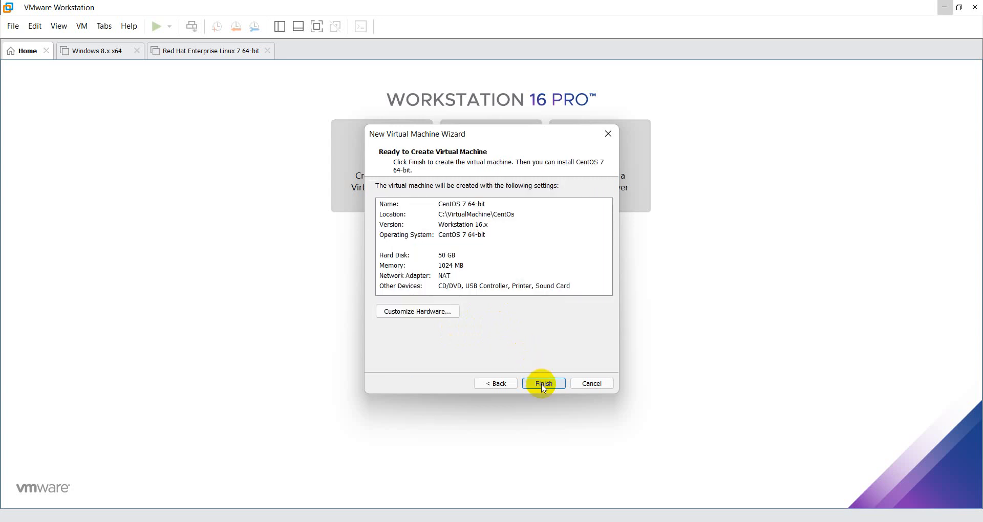
Customize the virtual machine's hardware by setting its memory to 3096 MB
click(431, 316)
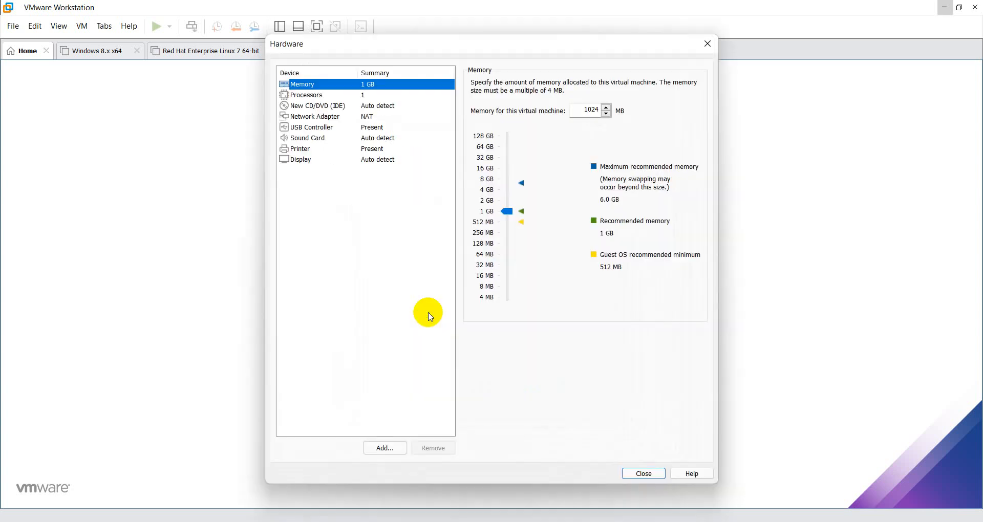
click(590, 109)
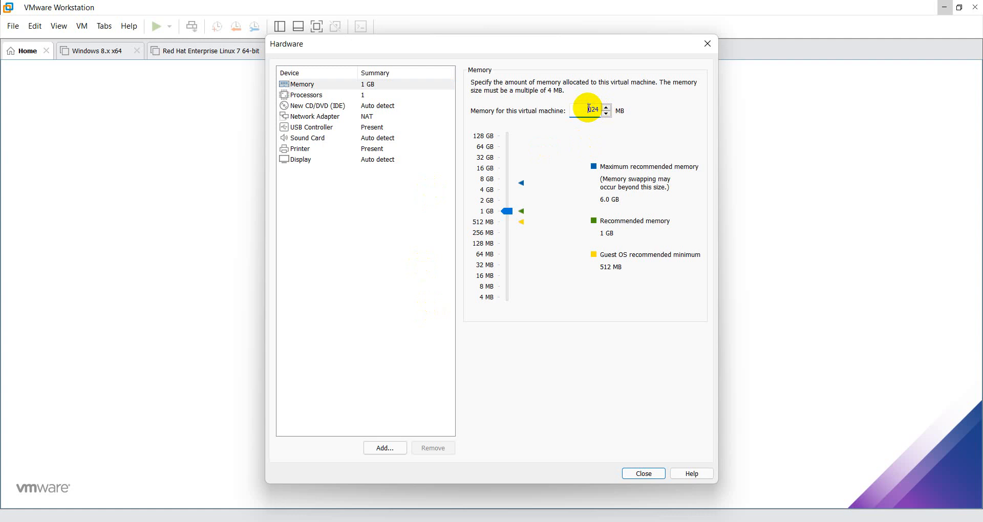
text(2)
key(Delete)
key(Delete)
key(Delete)
text(3096)
click(386, 204)
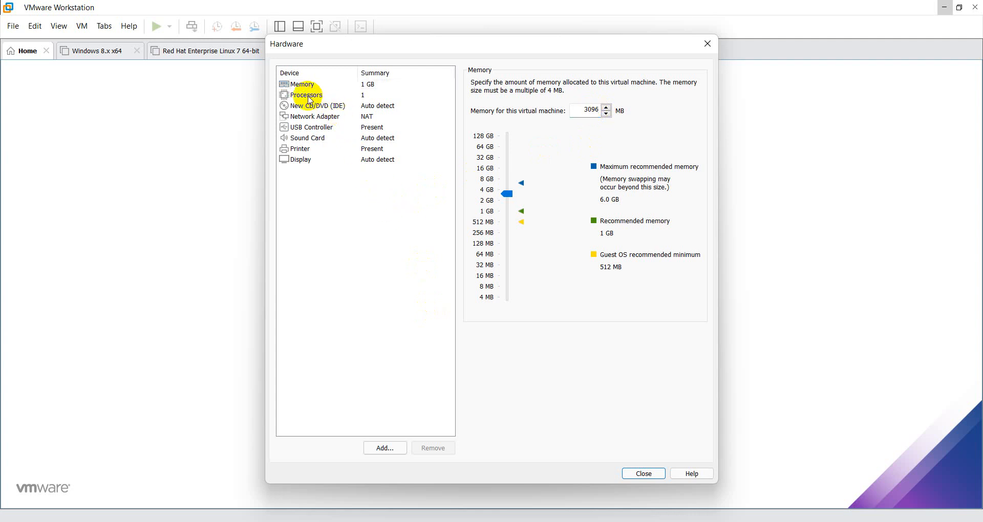
Set the virtual CD/DVD drive to use the ISO image CentOS-7-x86_64-Minimal-2009 from the youtube folder on the D: drive
click(311, 98)
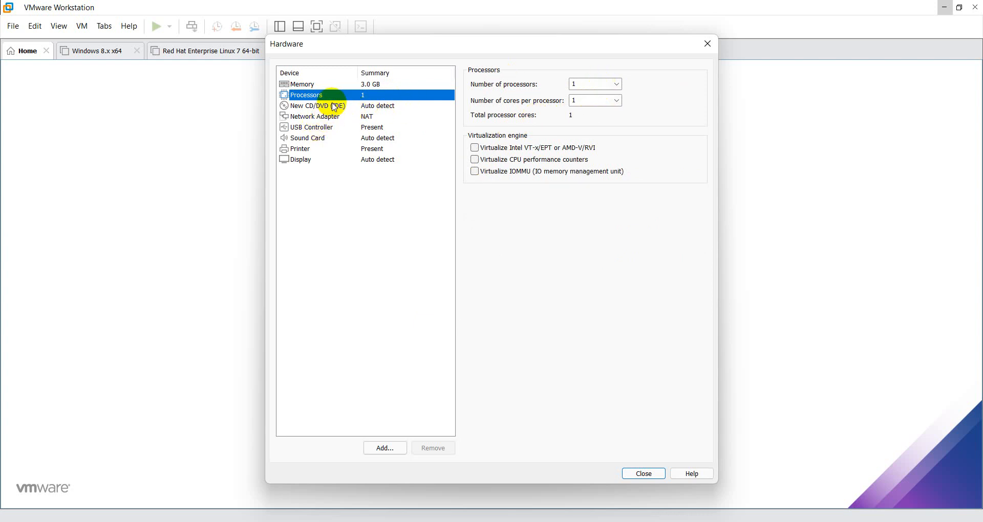
click(330, 106)
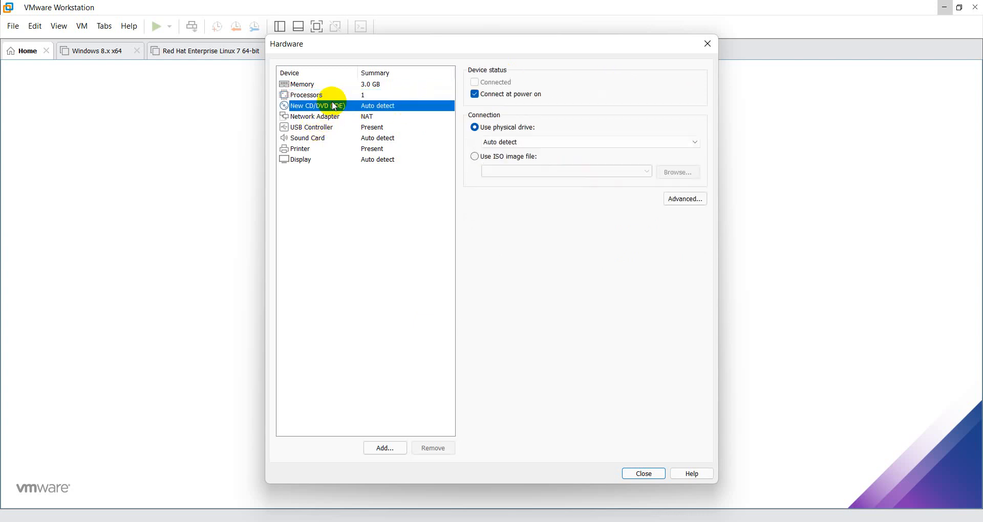
click(475, 156)
click(683, 174)
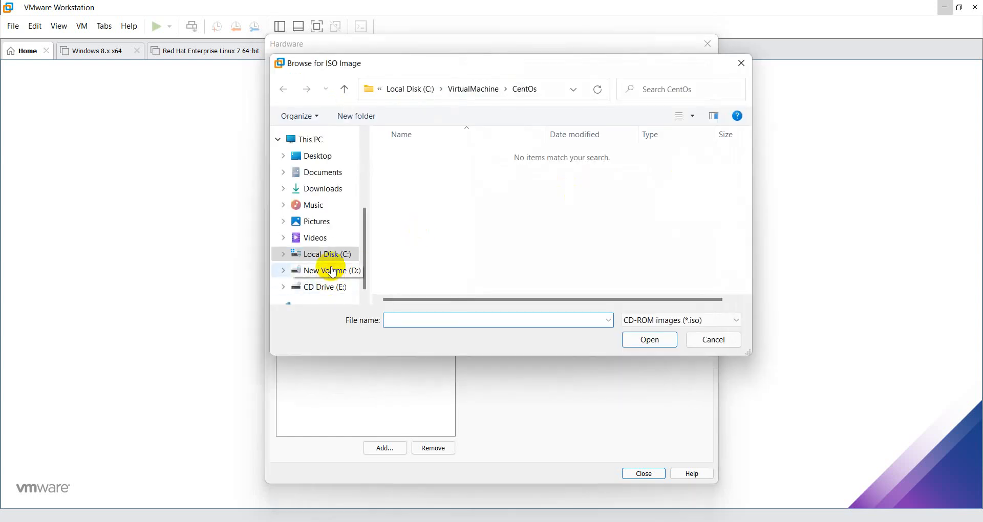
click(331, 270)
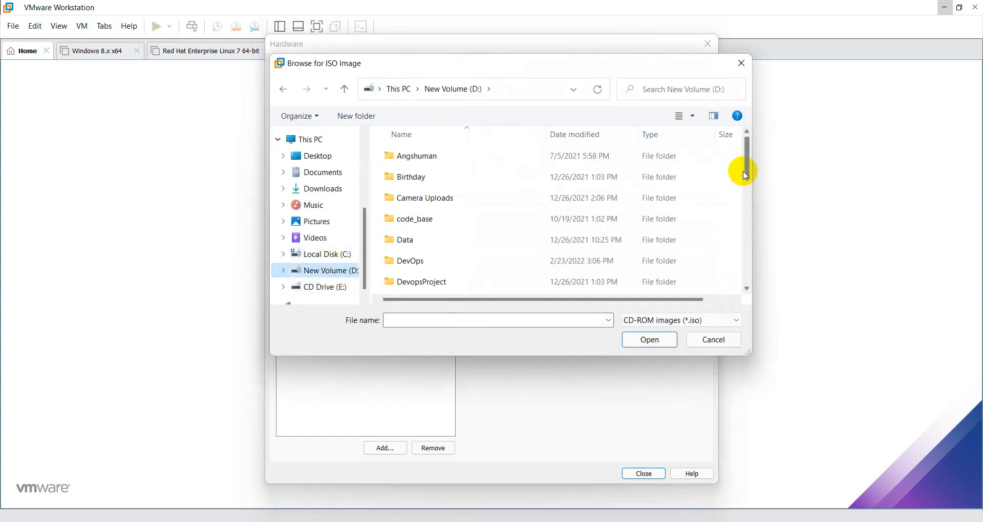
drag(745, 161, 762, 273)
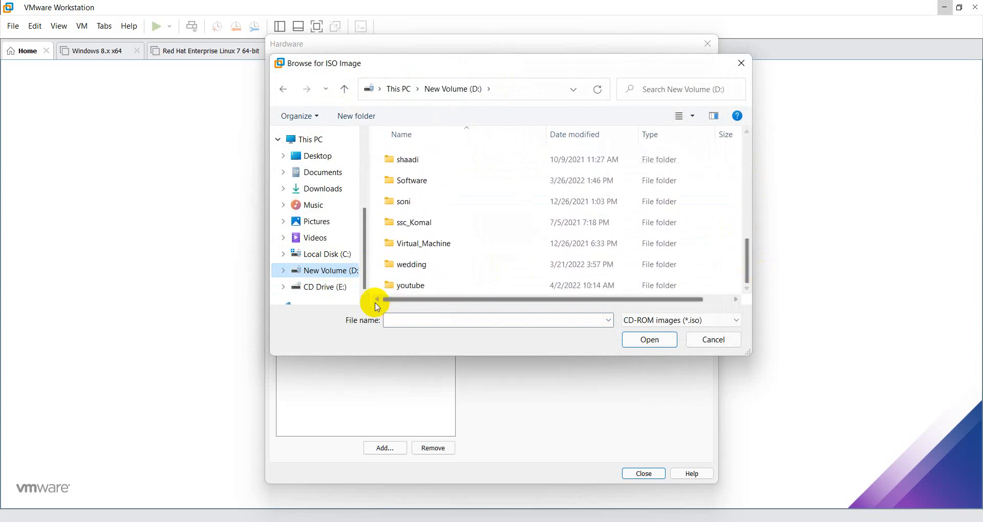
click(401, 287)
double_click(400, 288)
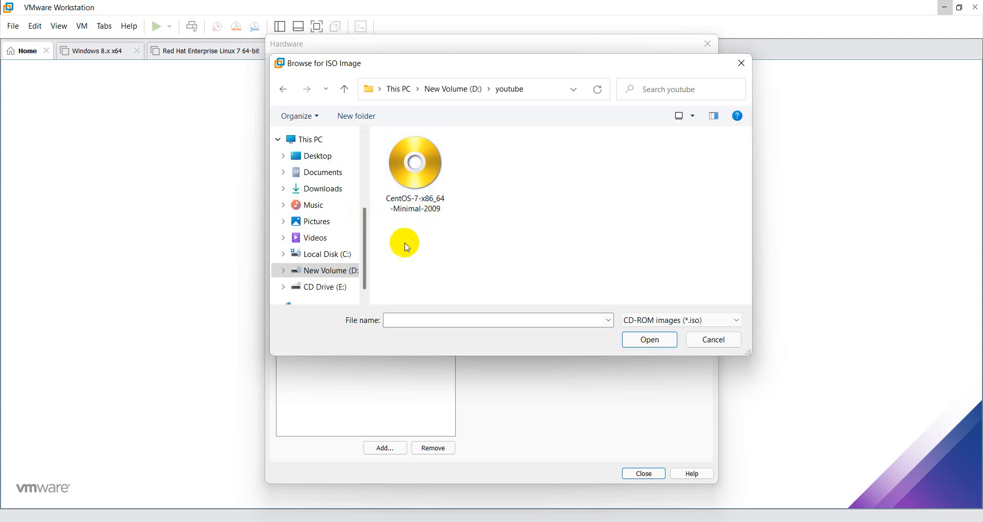
double_click(419, 191)
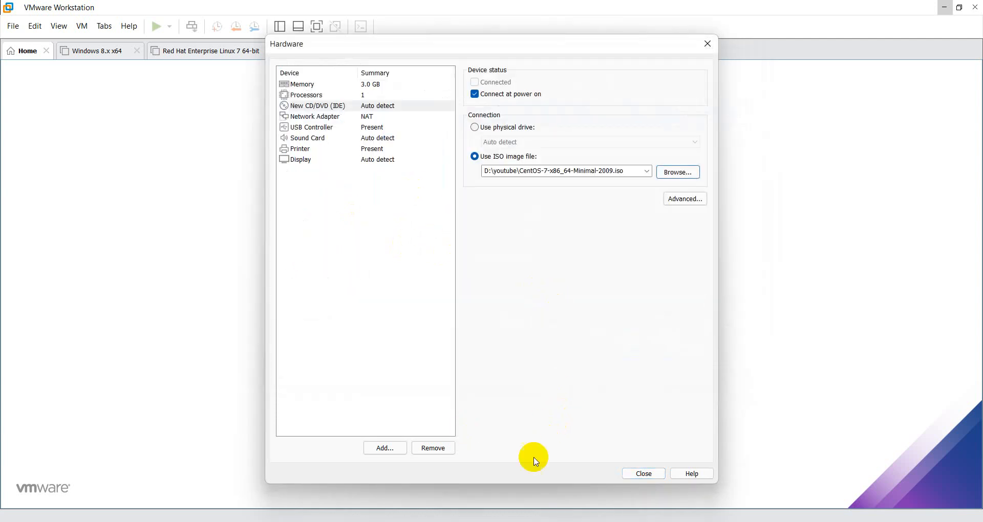
click(649, 475)
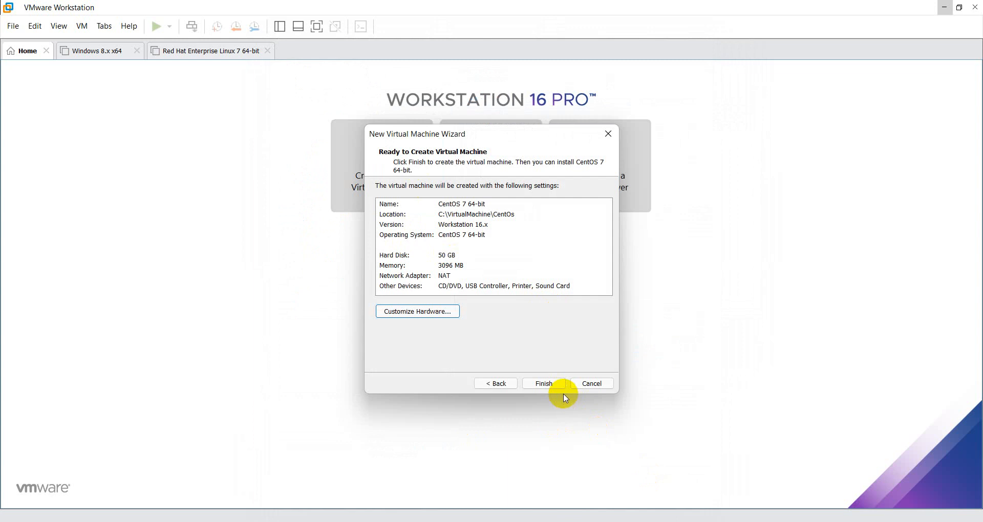
Finish creating the CentOS 7 64-bit virtual machine and power it on
click(546, 384)
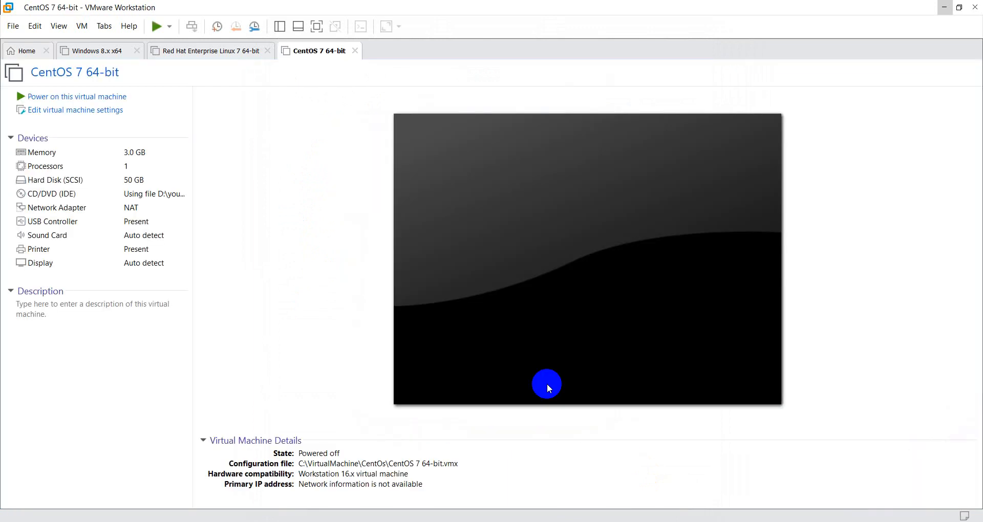
click(113, 100)
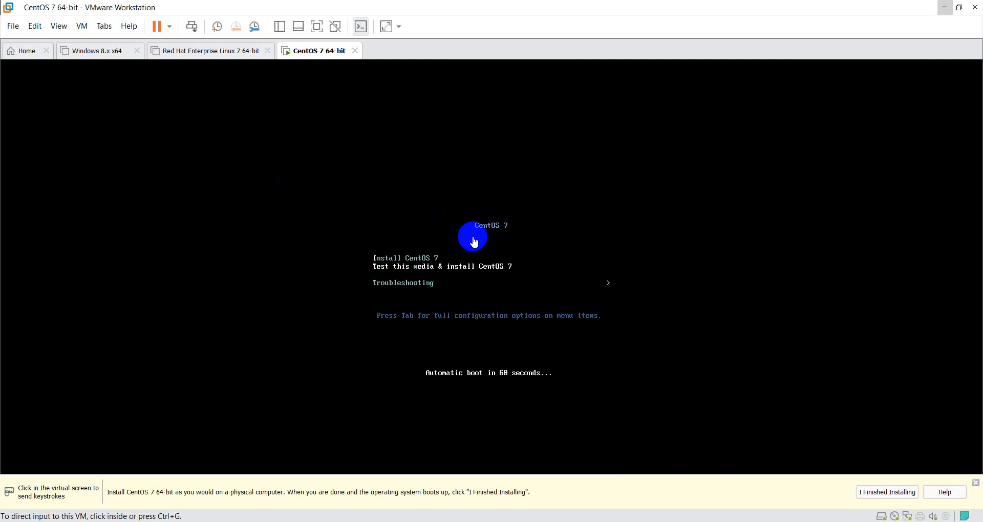
Start Install CentOS 7 from the boot menu and continue with English (India) as the installation language
click(474, 242)
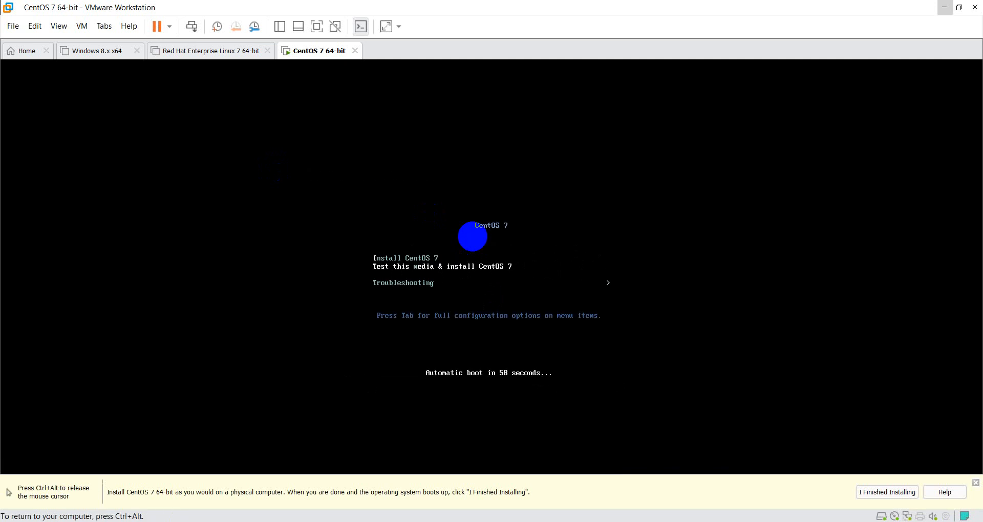
key(Up)
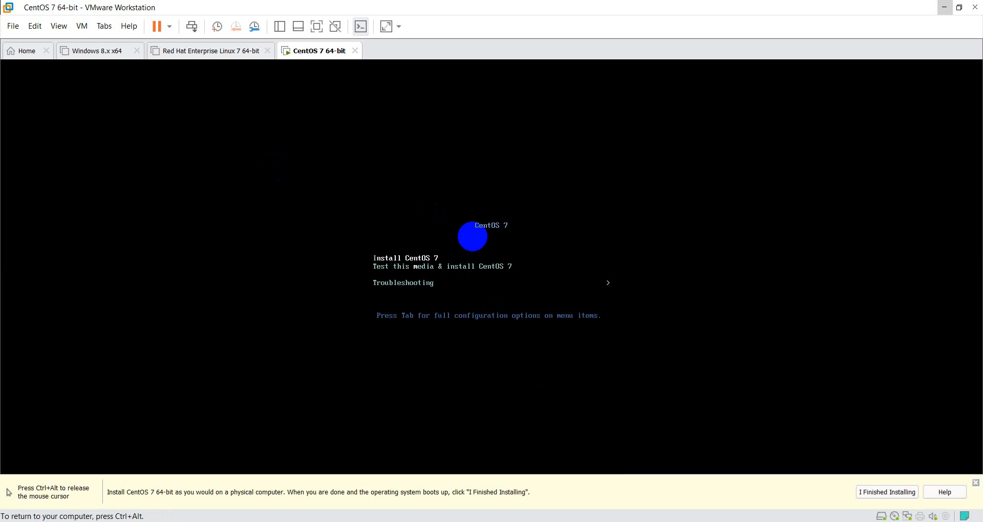
key(Down)
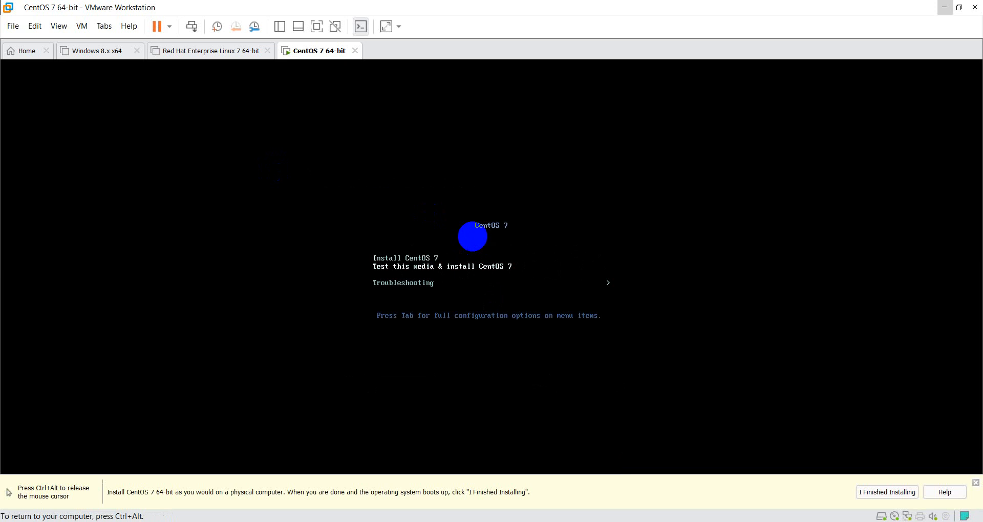
key(Up)
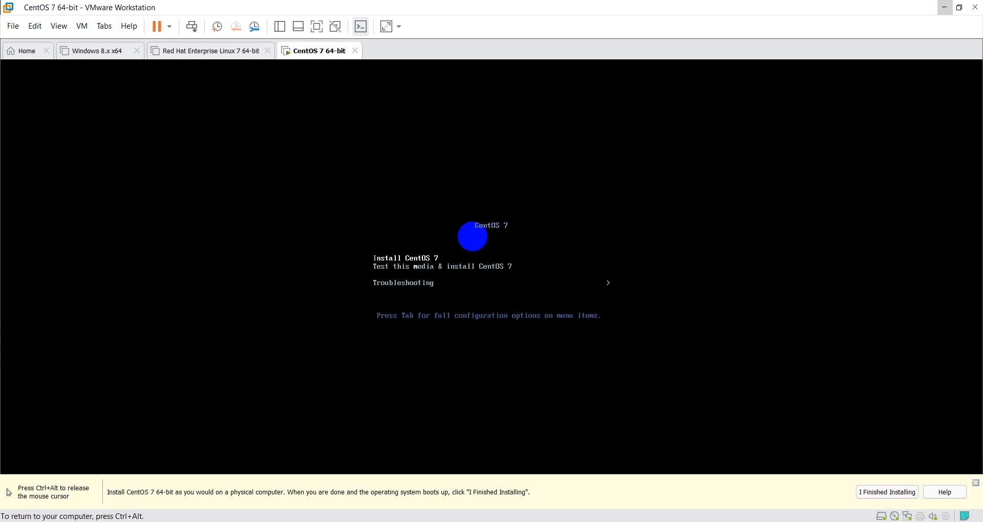
key(Return)
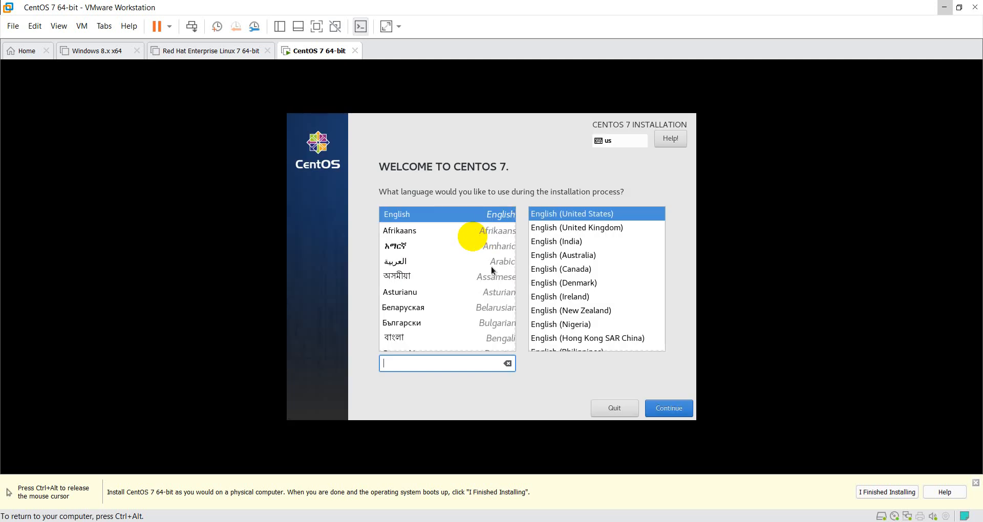
click(541, 244)
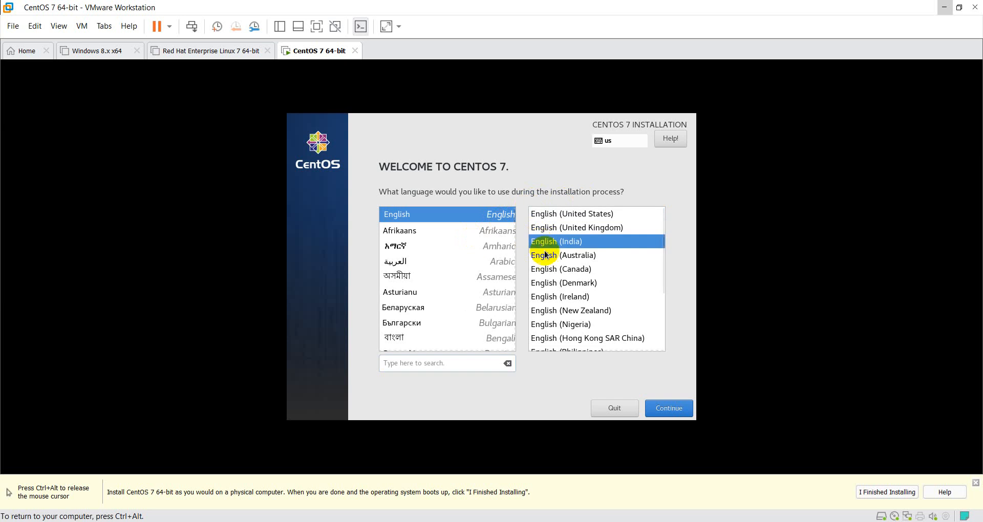
click(662, 409)
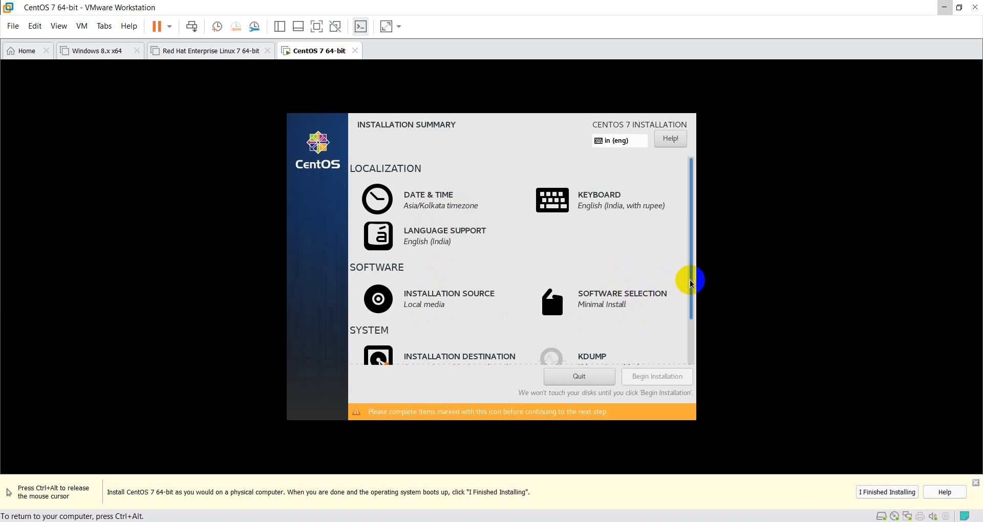
Confirm the 50 GiB VMware virtual disk sda as the installation destination with automatically configured partitioning
scroll(690, 283, down, 2)
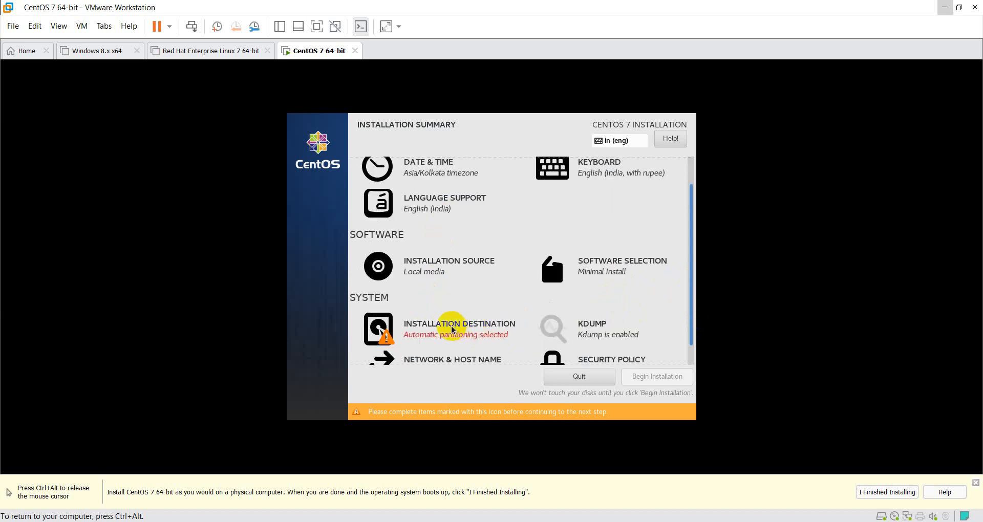
scroll(439, 328, down, 1)
click(437, 321)
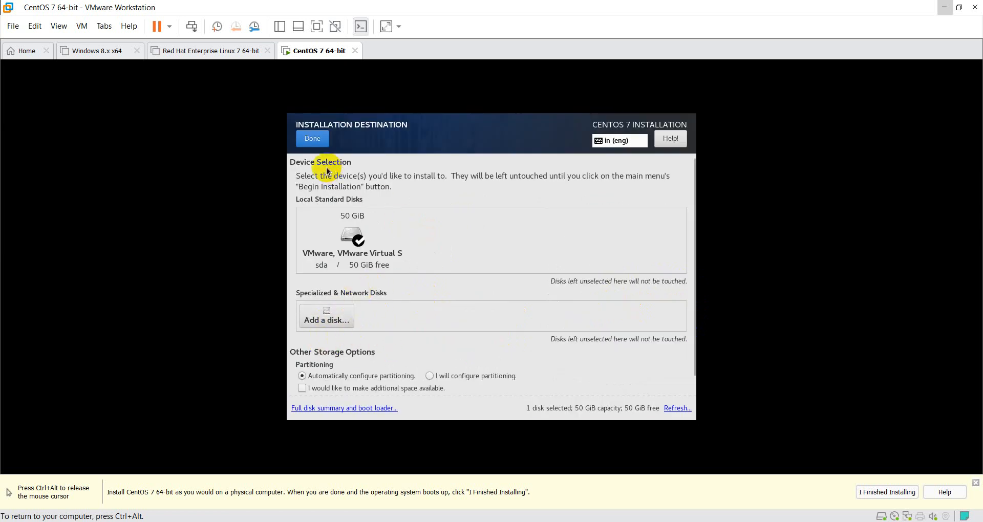
click(312, 139)
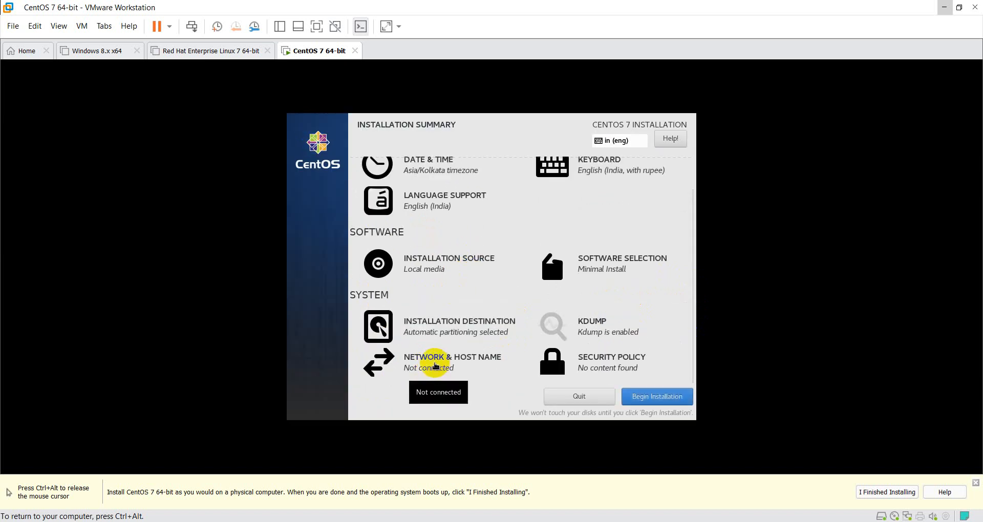
Turn on the Ethernet (ens33) network connection and begin the installation
click(435, 365)
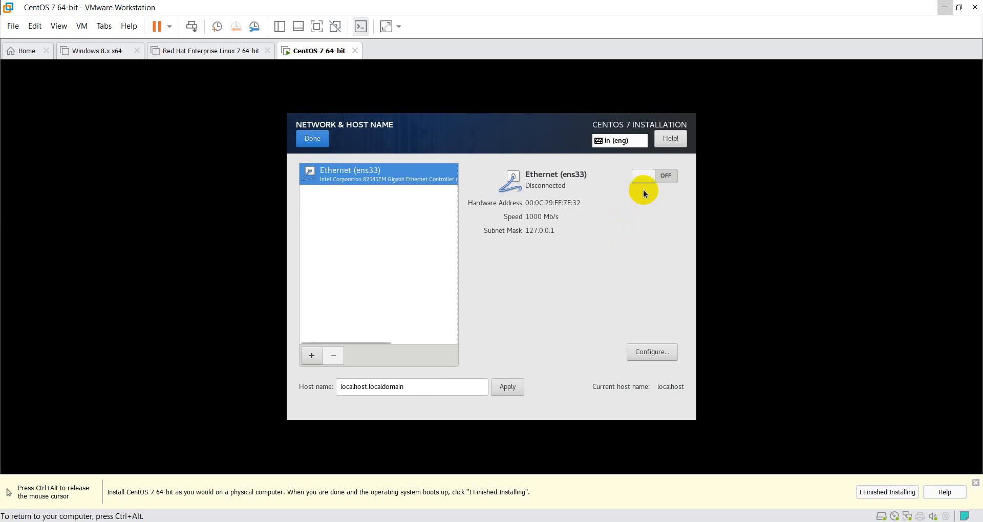
click(649, 175)
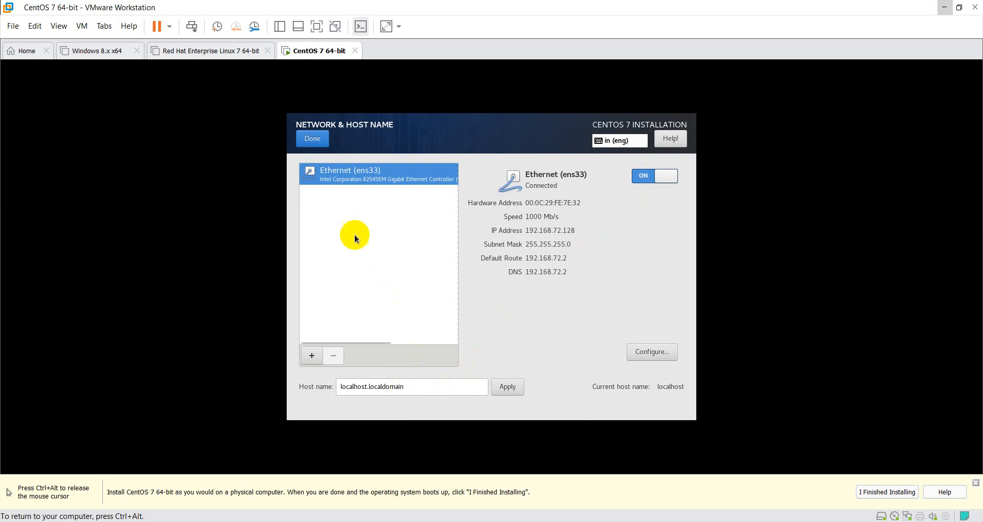
click(309, 140)
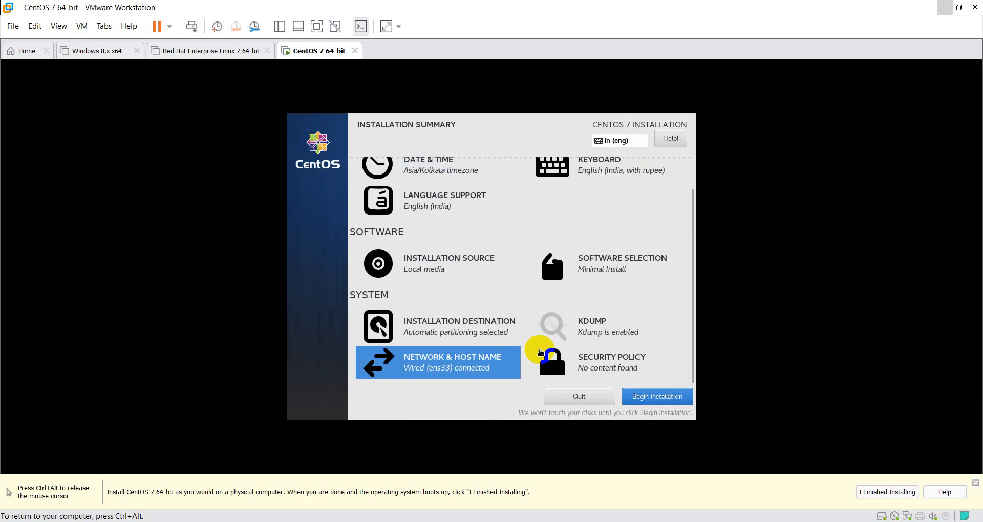
click(645, 403)
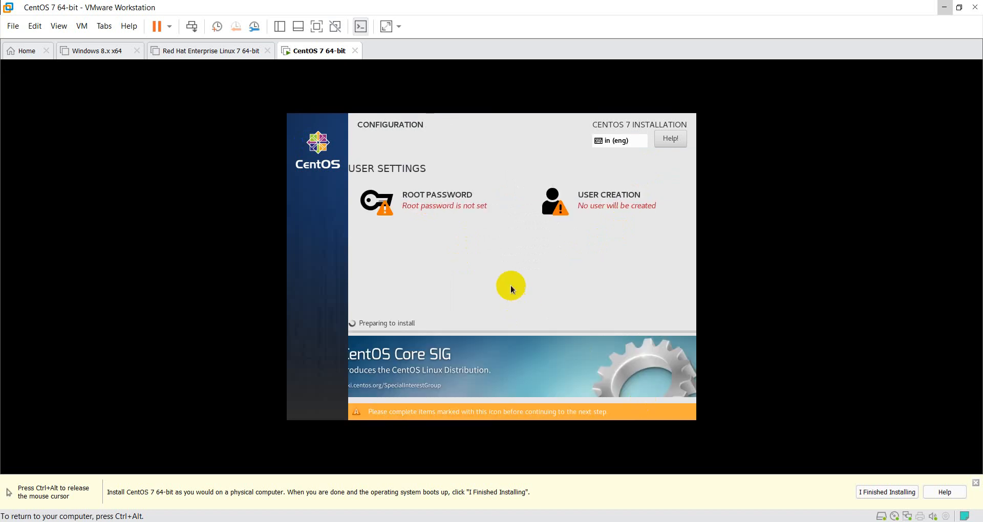
Set the root account's password, entering it in both the password and confirmation fields, and accept it despite its weak rating
click(443, 210)
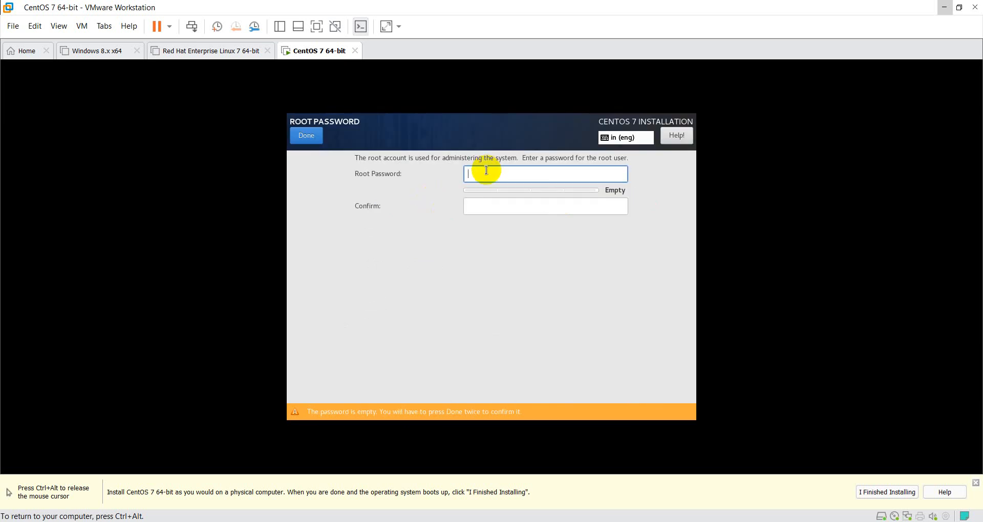
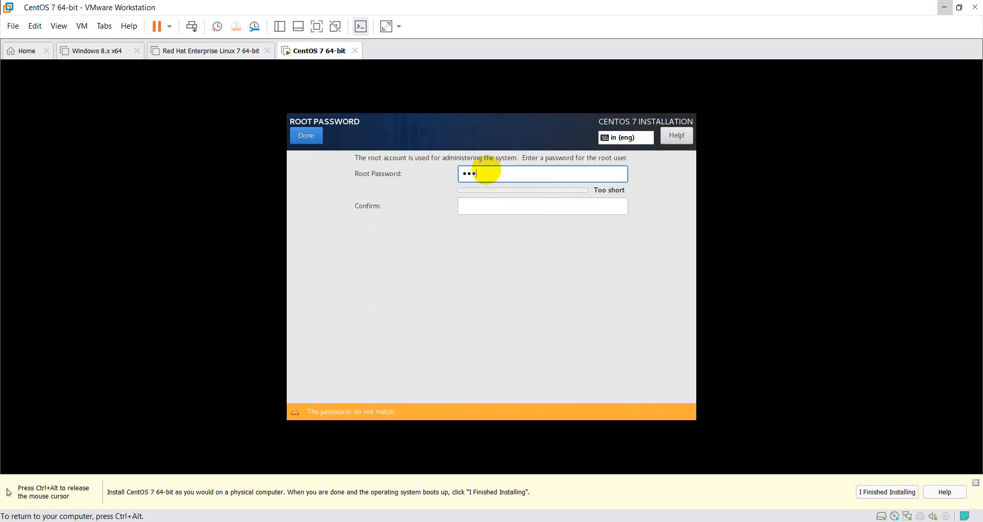
key(Tab)
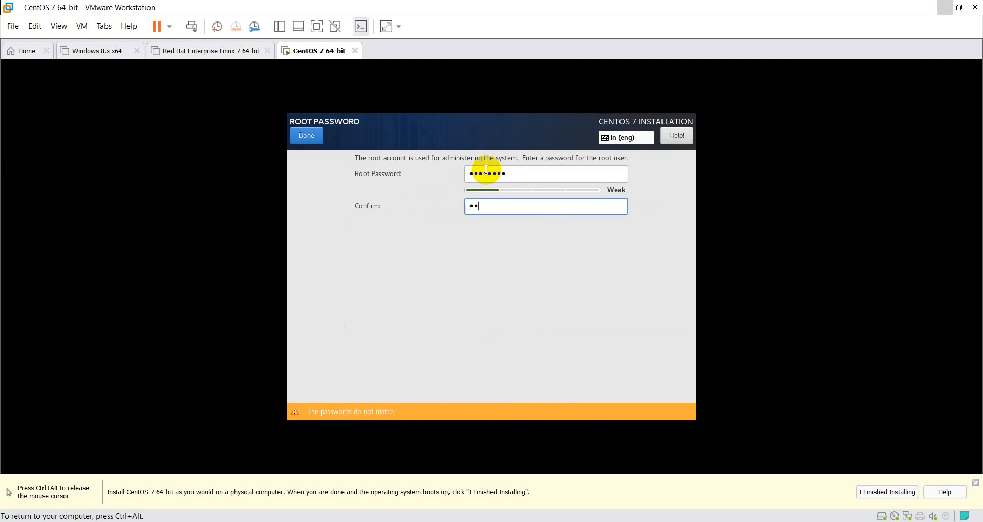
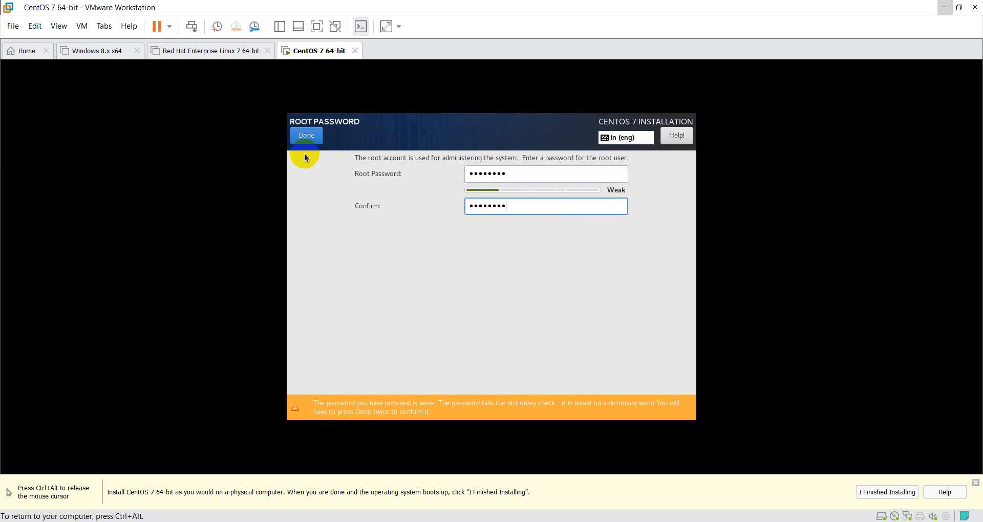
click(308, 141)
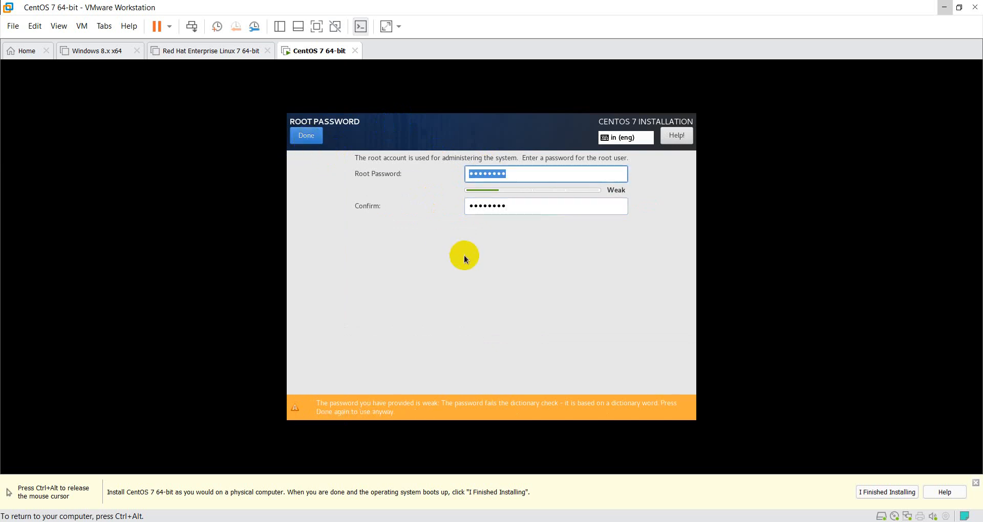
click(311, 138)
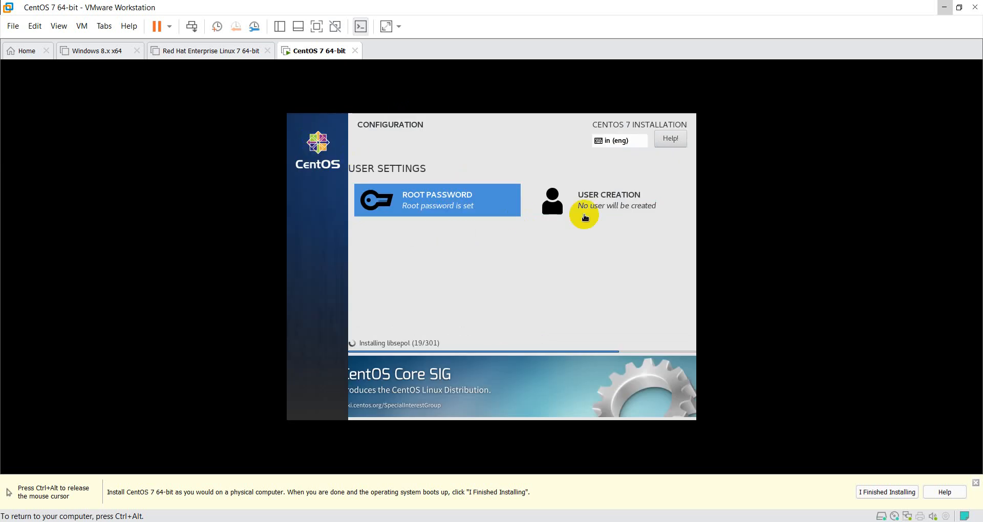
Create a password-protected user account by entering the user's full name and the account password with its confirmation, accepting the weak password
click(606, 205)
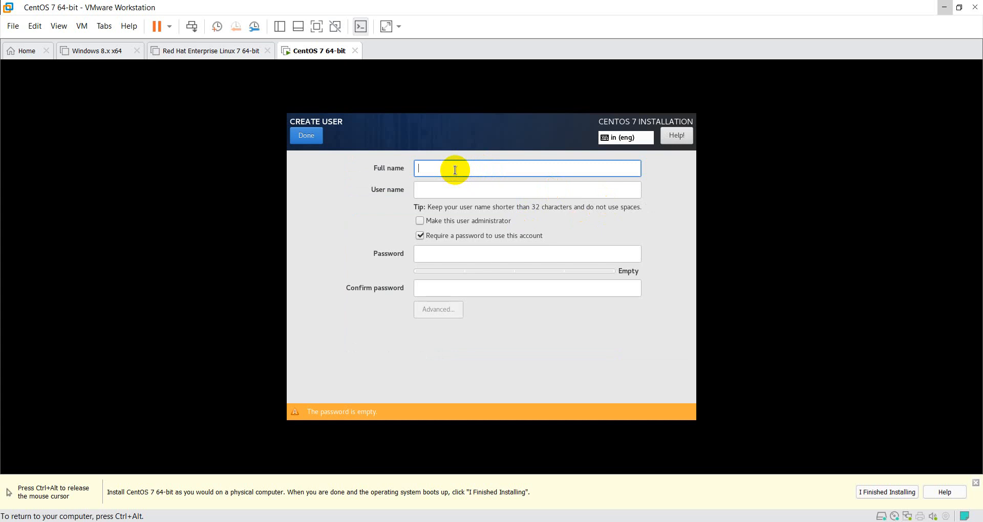
text(Raka)
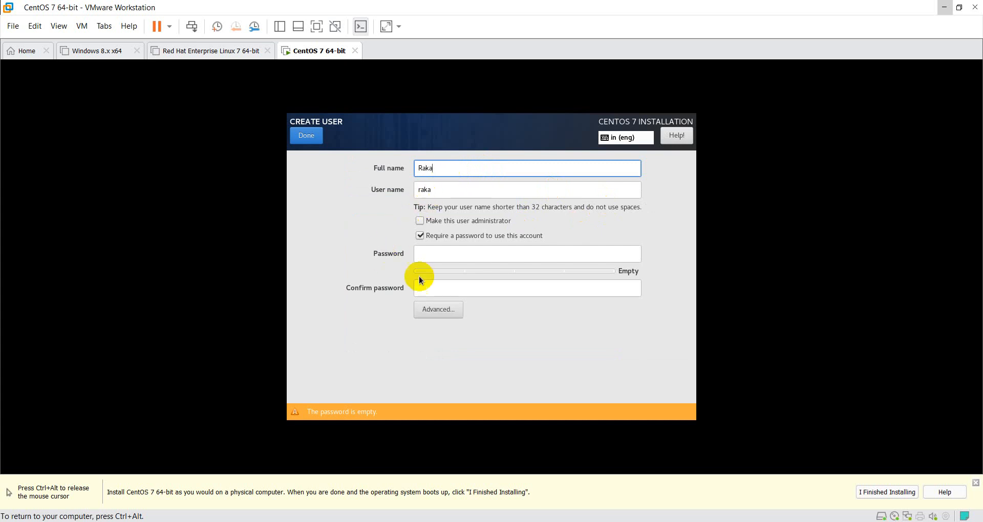
click(431, 252)
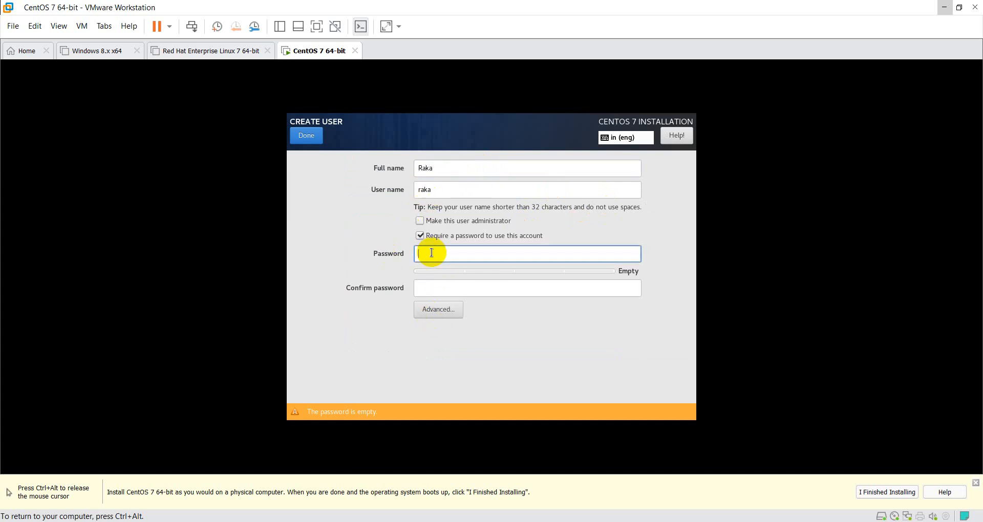
text(••••••••)
key(Tab)
text(•)
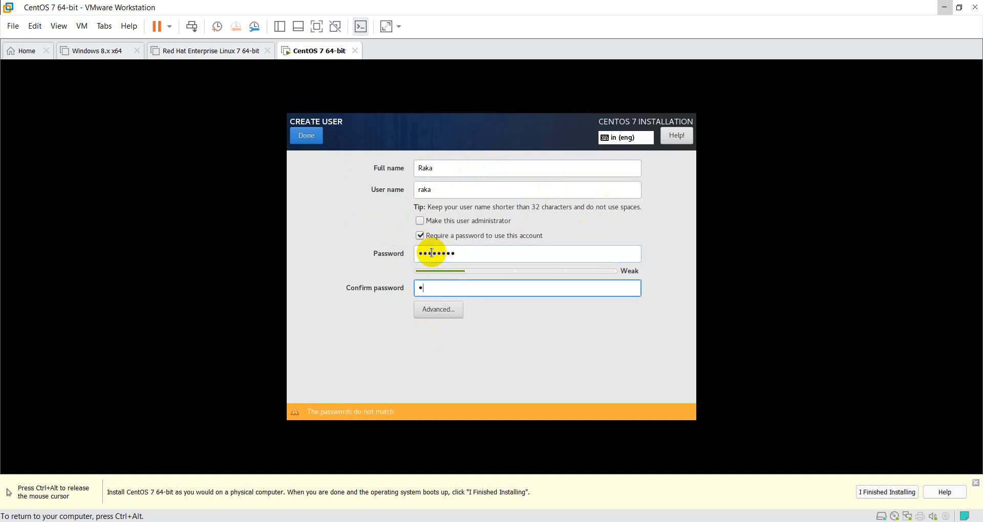
text(•••••)
key(BackSpace)
key(BackSpace)
key(BackSpace)
key(BackSpace)
key(BackSpace)
key(BackSpace)
text(••••••••)
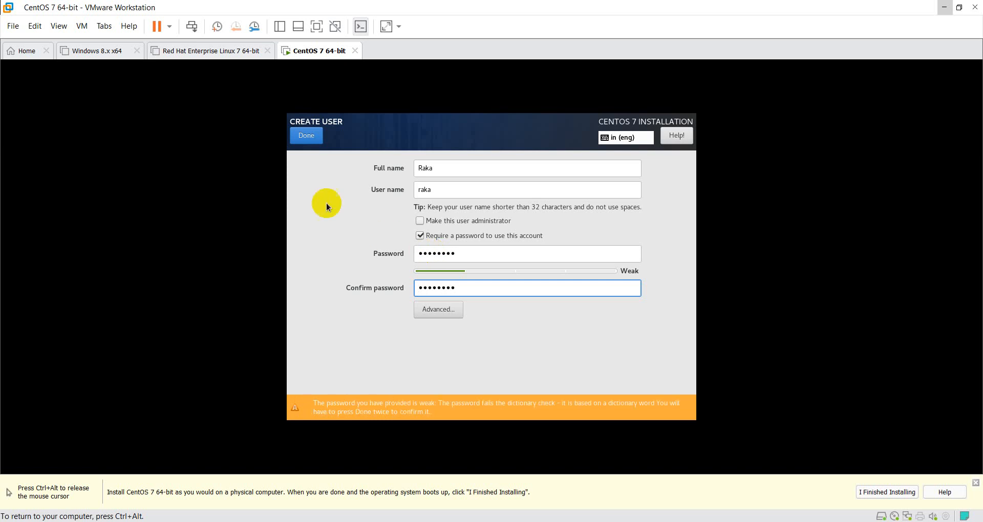
click(304, 137)
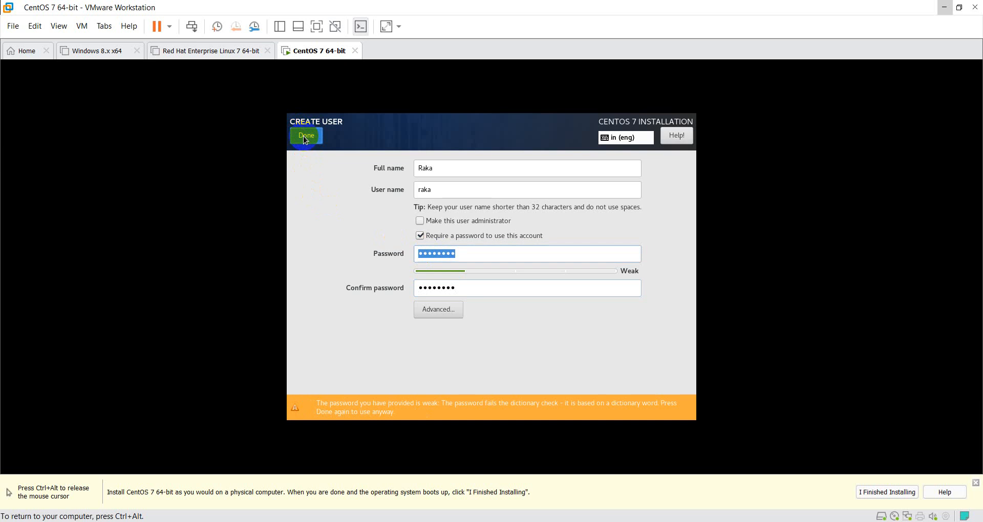
click(304, 137)
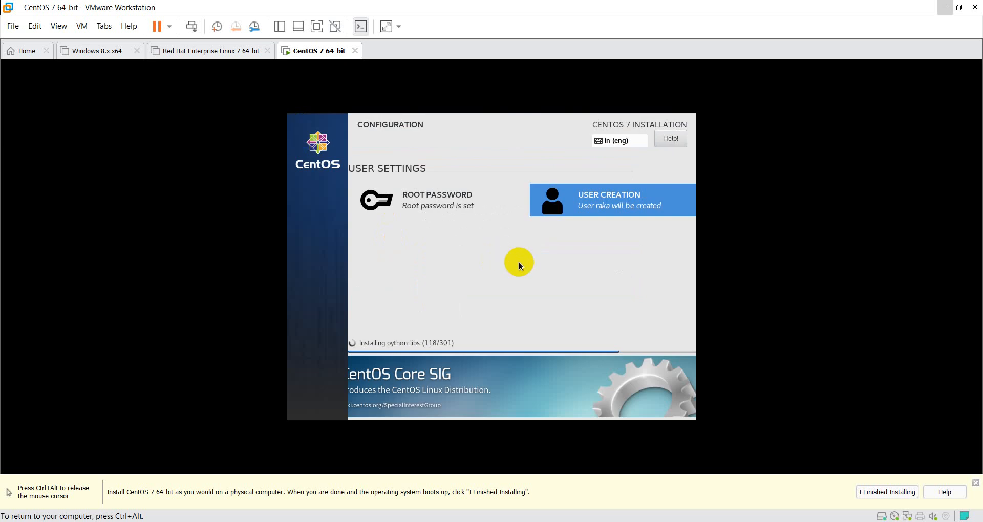